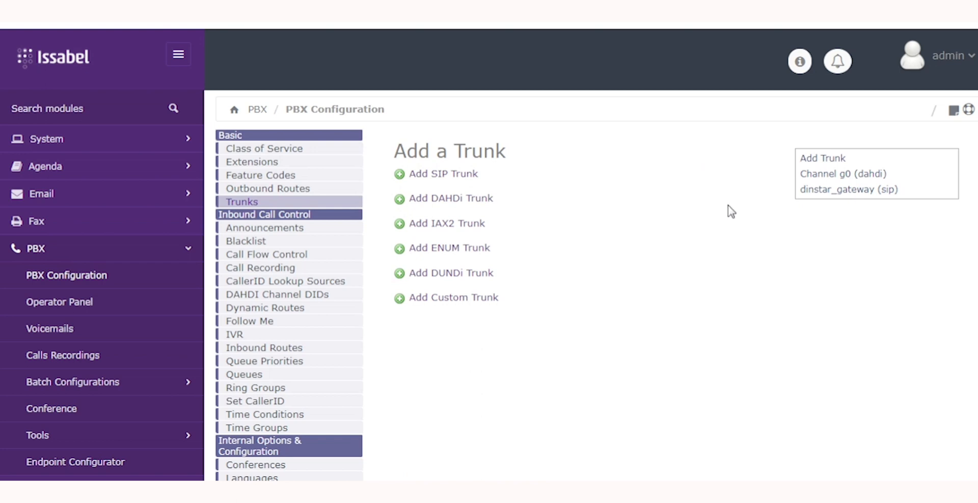
Open the dinstar_gateway SIP trunk and review its general settings and outgoing peer details.
left_click(821, 193)
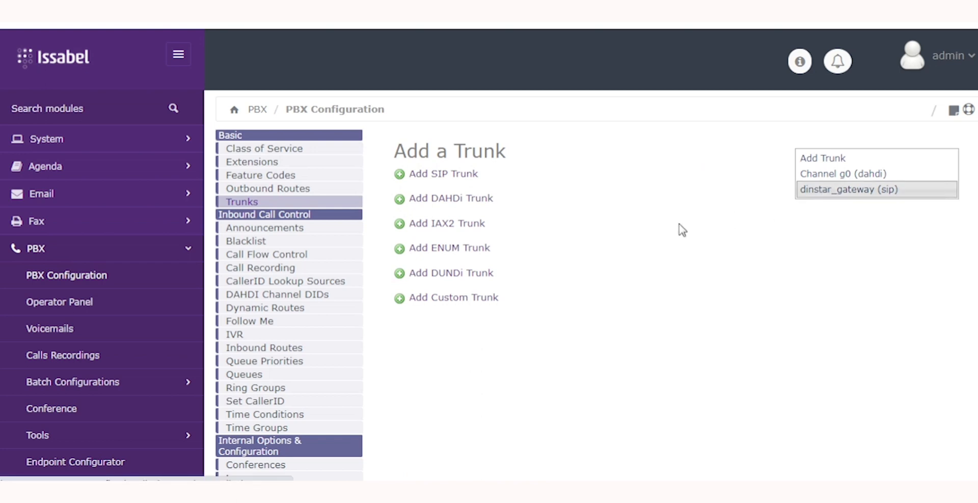
scroll(685, 224, "down", 3)
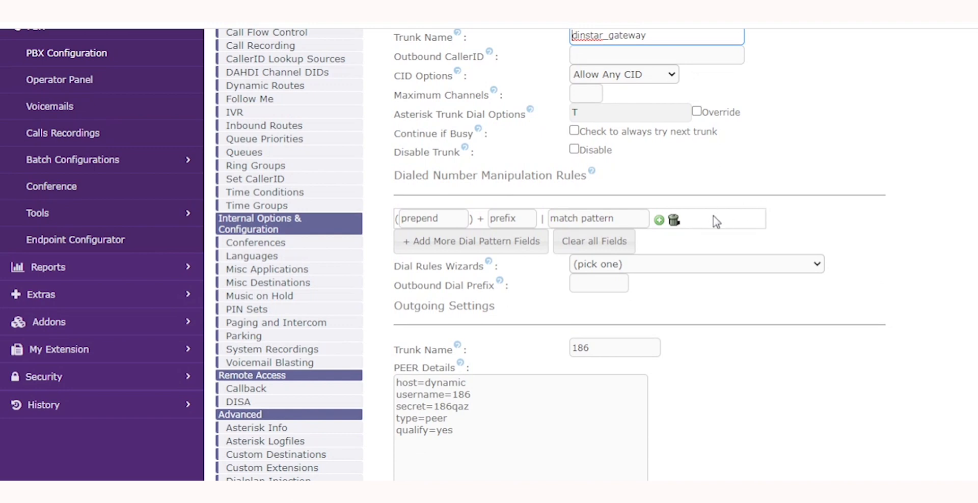
scroll(716, 220, "down", 2)
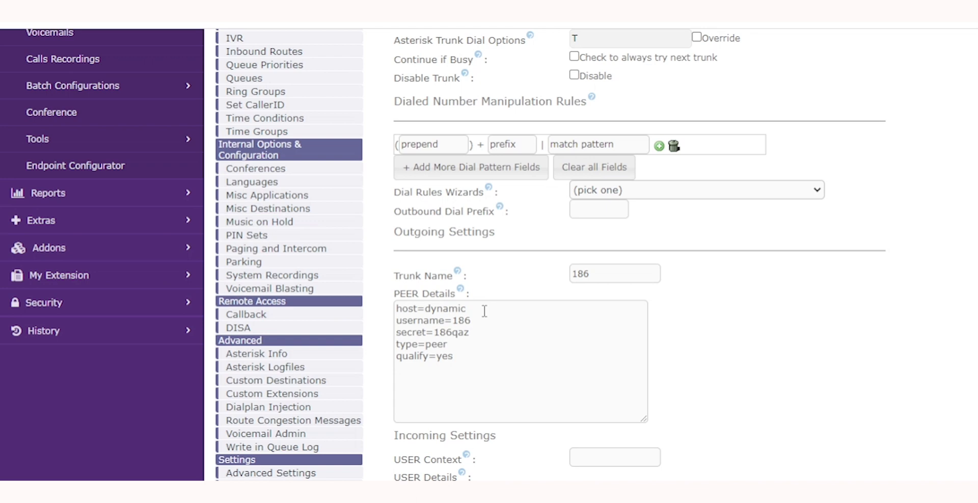
scroll(528, 294, "down", 2)
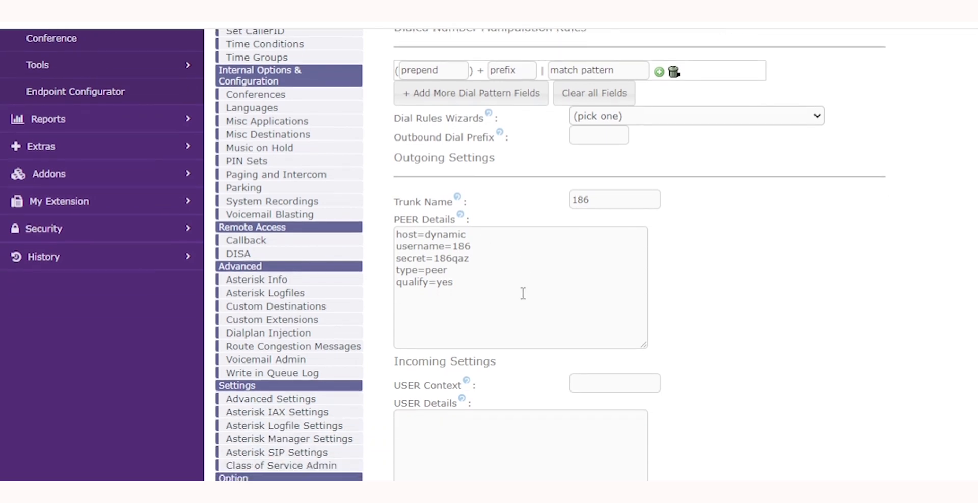
scroll(523, 294, "down", 2)
scroll(498, 291, "up", 4)
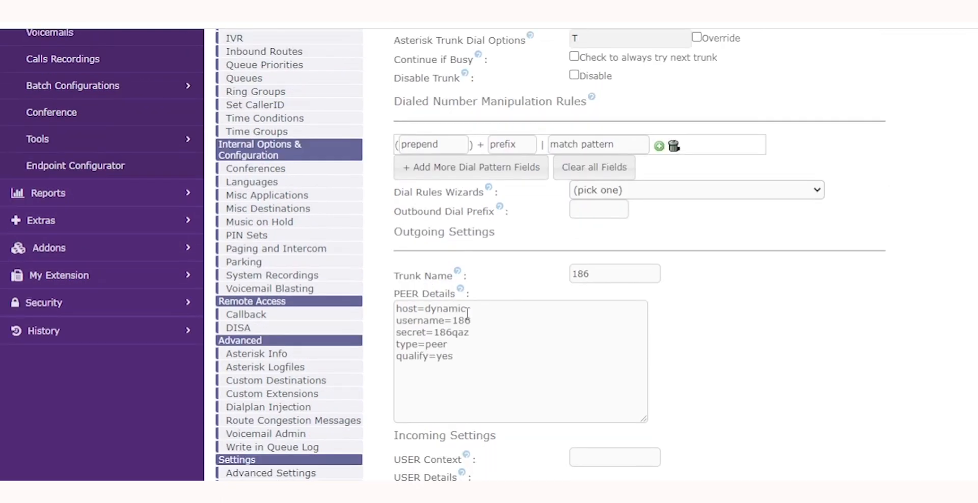
scroll(449, 315, "up", 6)
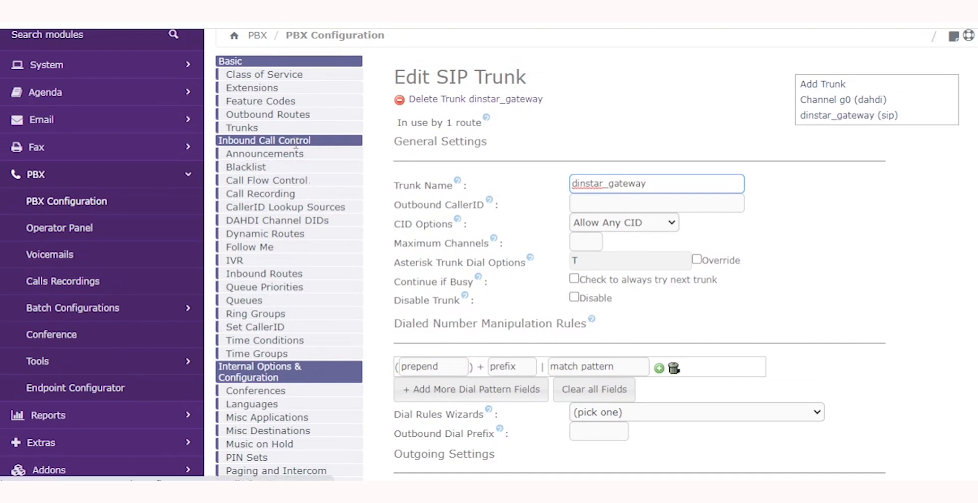
Open the outbound route 9_outside and review its dial patterns and trunk sequence.
left_click(301, 118)
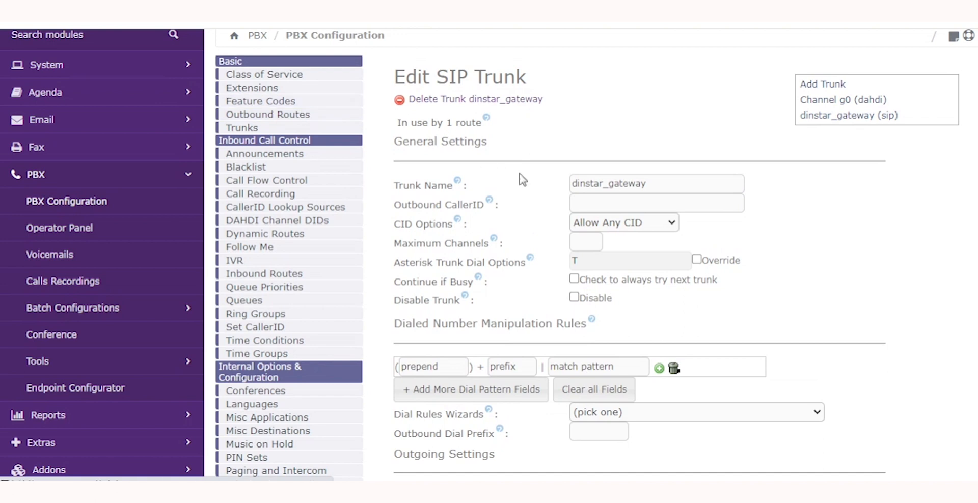
left_click(850, 174)
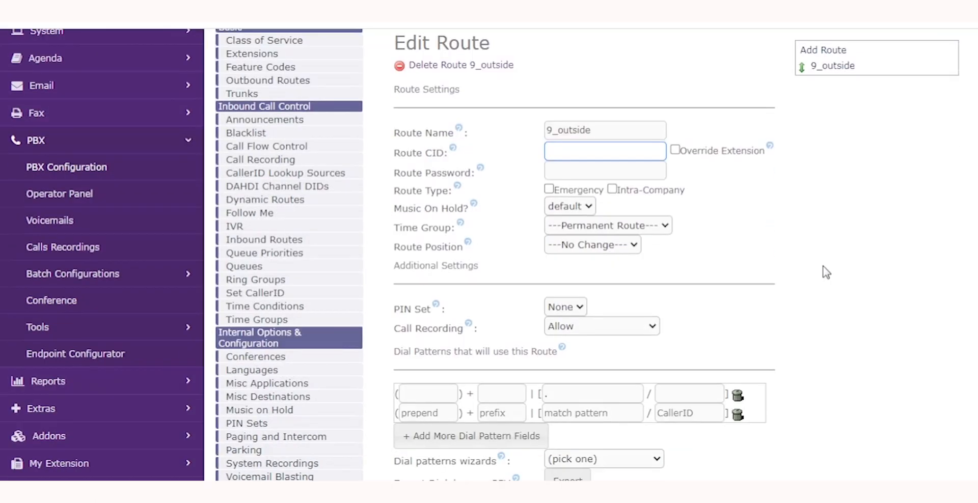
scroll(825, 272, "down", 3)
scroll(827, 271, "up", 3)
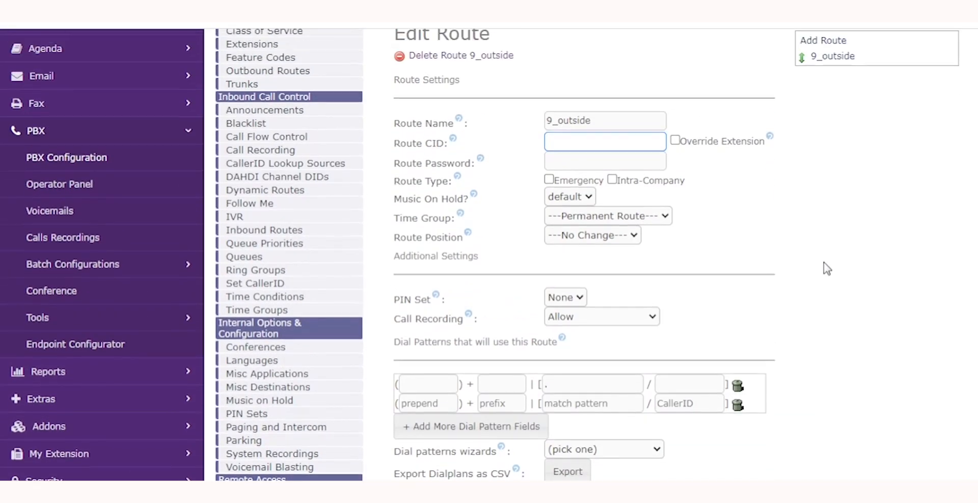
scroll(827, 267, "down", 4)
scroll(826, 269, "down", 2)
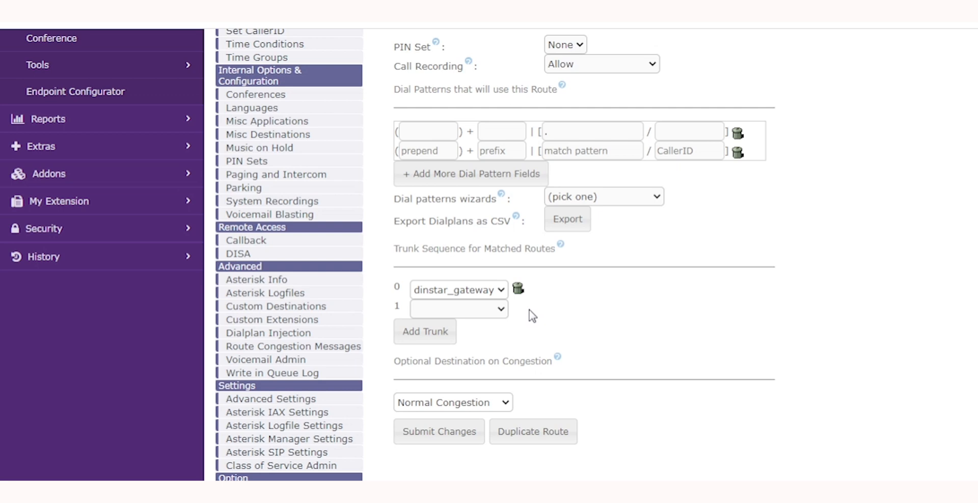
Open the inbound route default ivr-cn and review its settings down to the call destination.
scroll(533, 316, "up", 5)
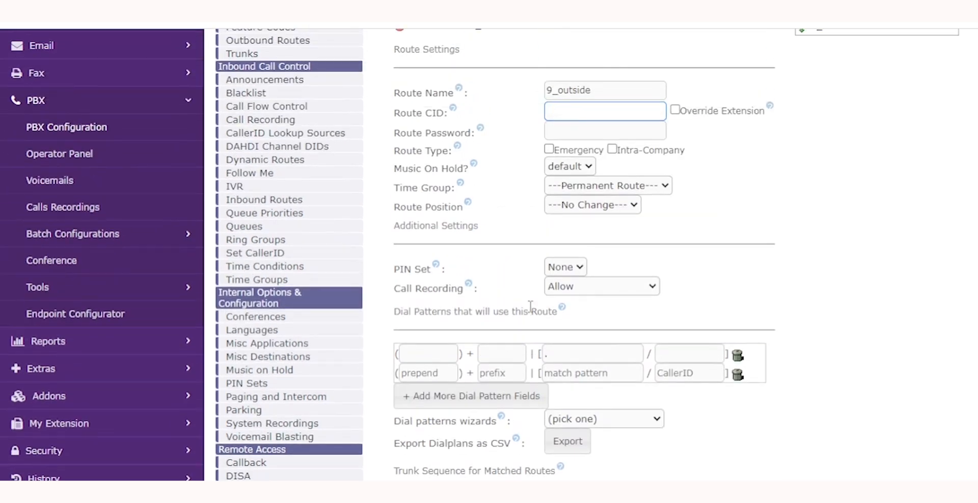
left_click(277, 201)
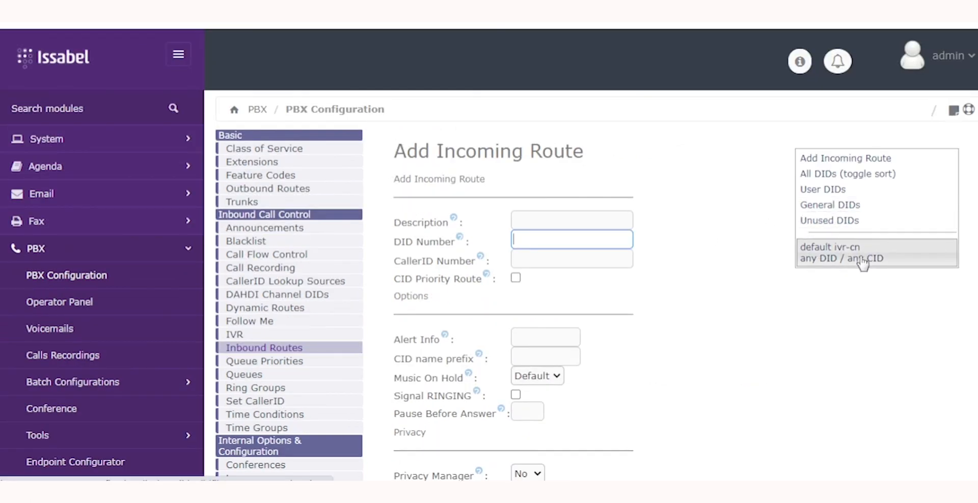
left_click(845, 252)
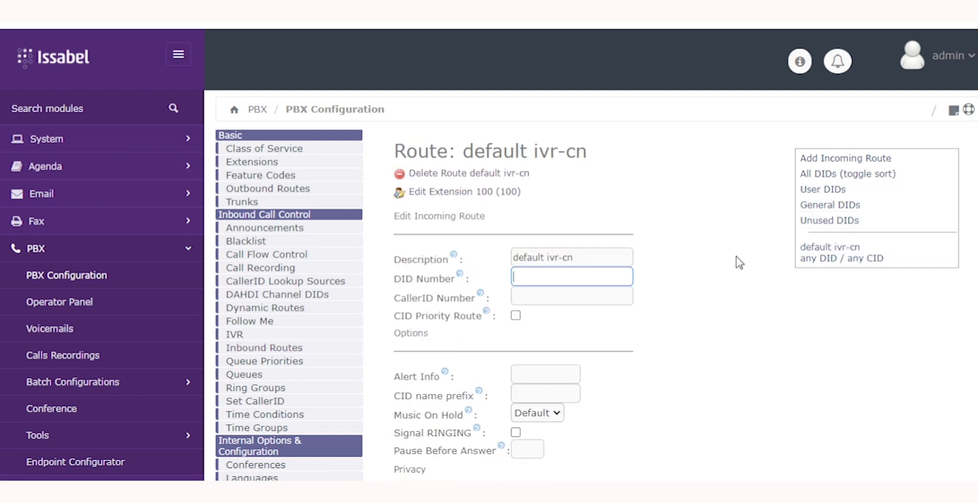
scroll(738, 262, "down", 5)
scroll(737, 263, "down", 4)
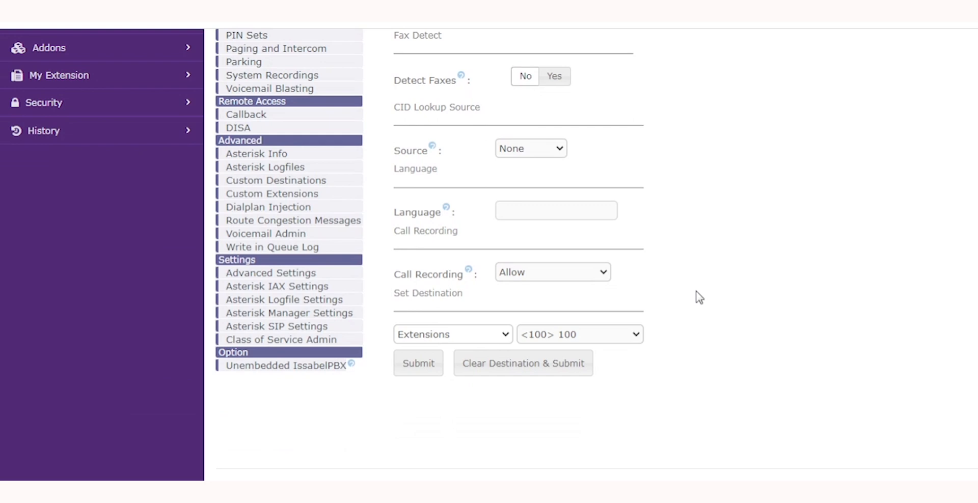
scroll(699, 296, "up", 9)
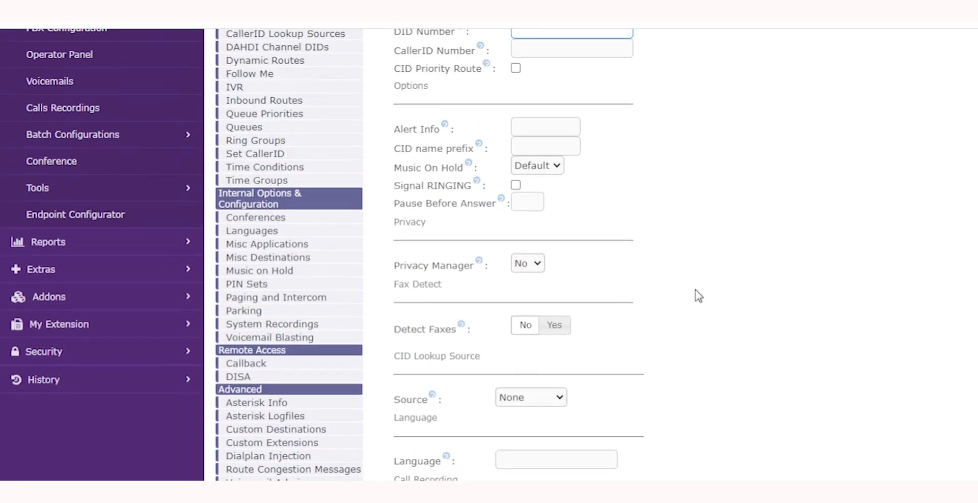
scroll(698, 296, "up", 2)
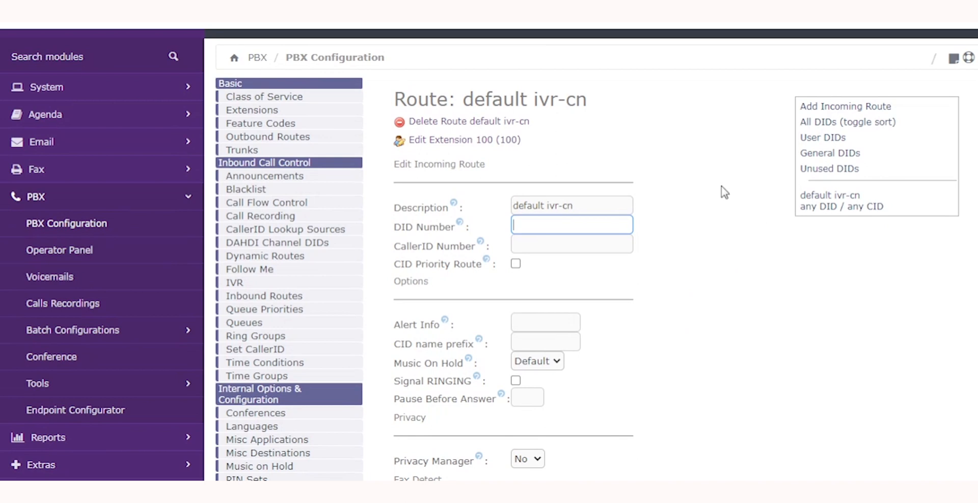
Open the extensions list, switch to the MicroSIP softphone to check its registration, and minimize it.
left_click(278, 117)
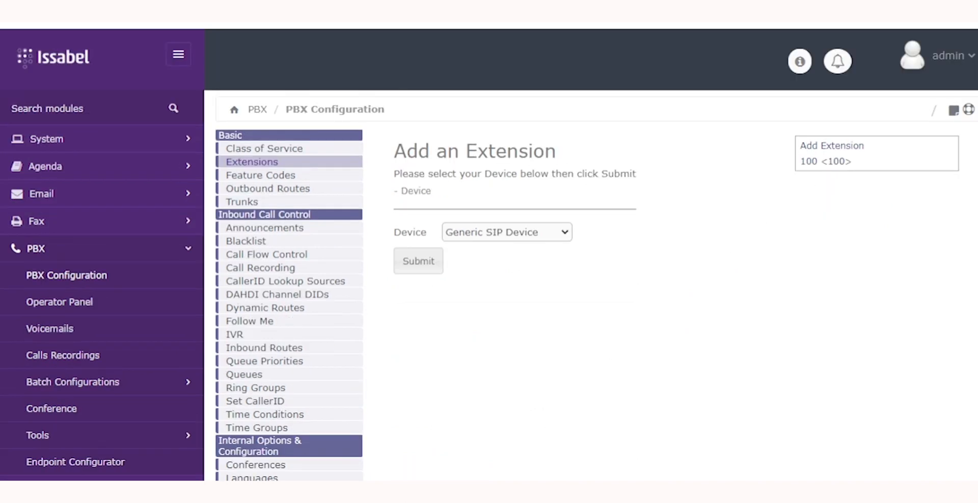
key("alt+Tab")
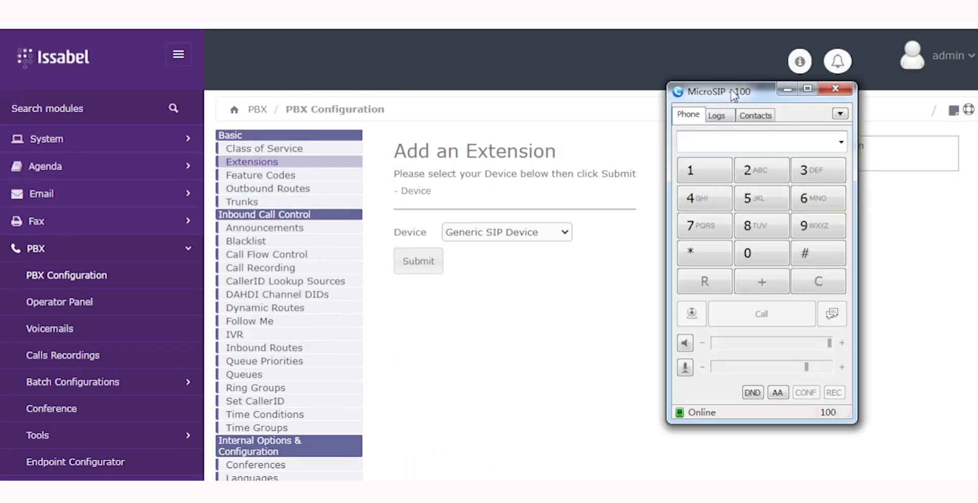
left_click_drag(734, 94, 608, 118)
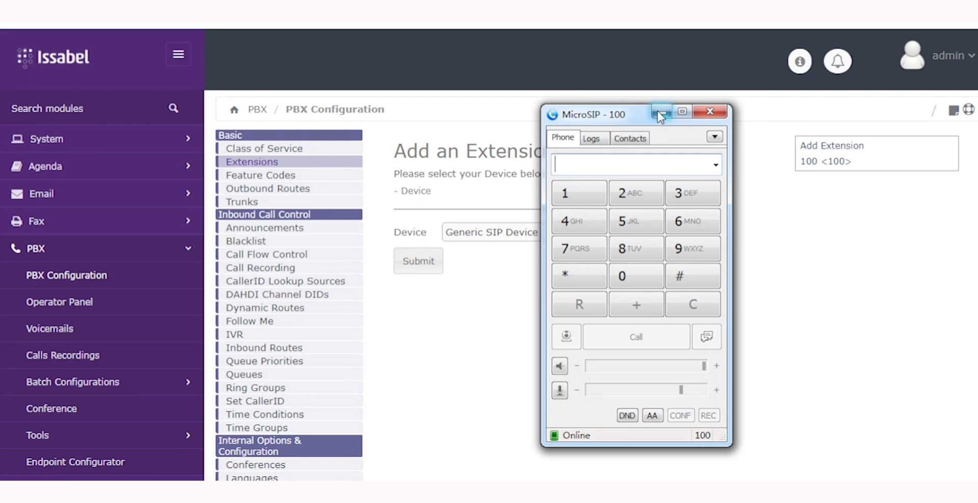
left_click(661, 113)
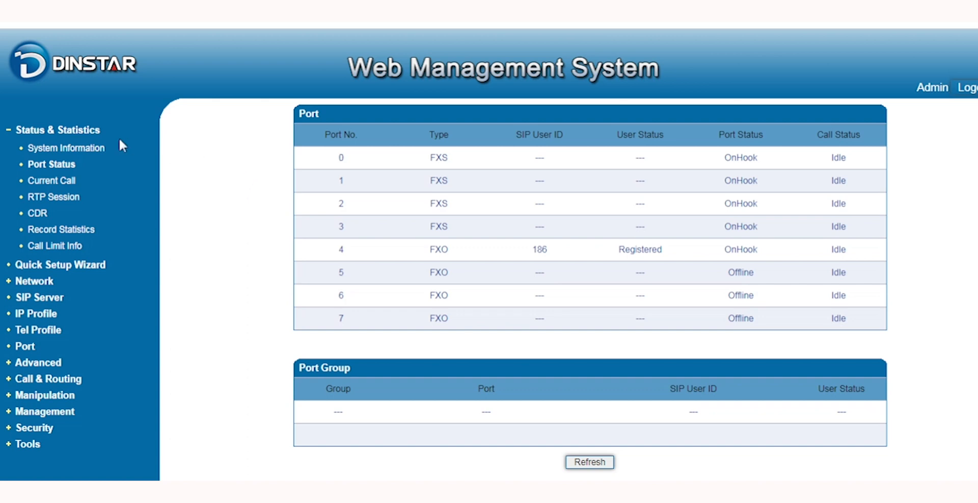
In the Dinstar gateway's web management, review the system information and the port status.
left_click(87, 148)
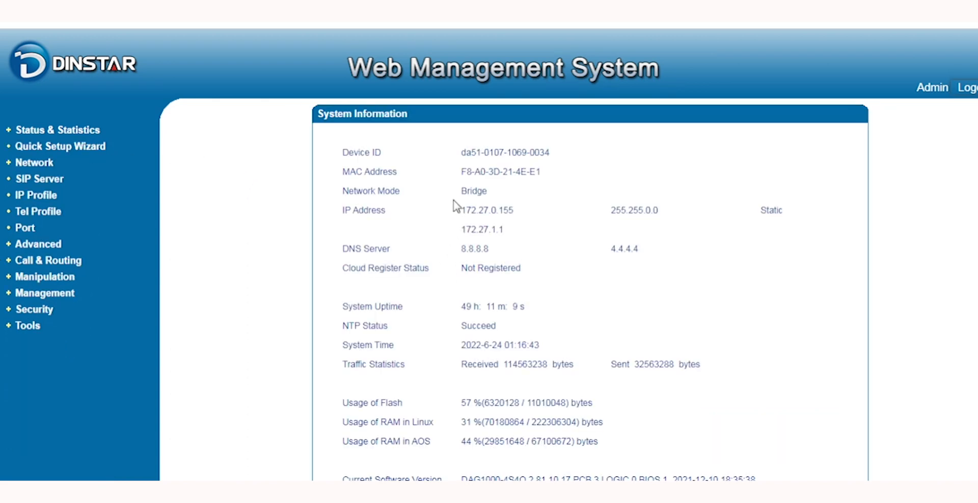
left_click(91, 131)
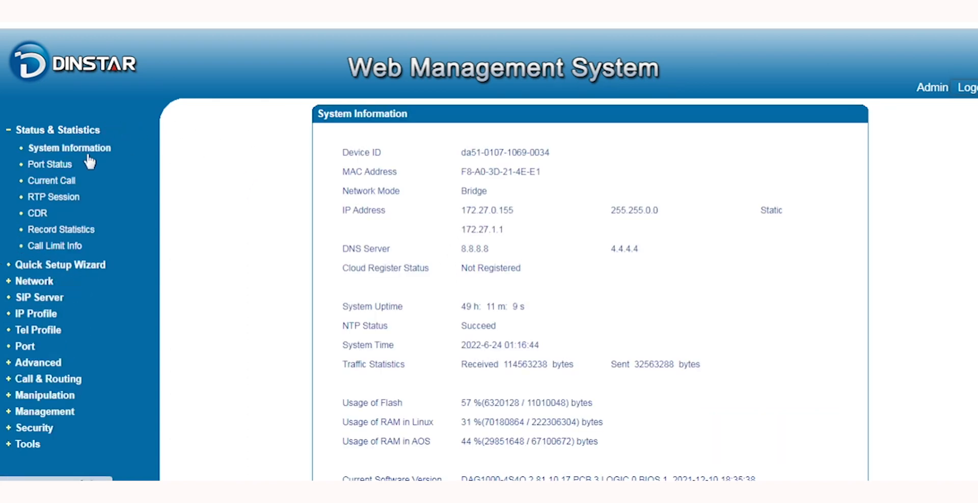
left_click(57, 165)
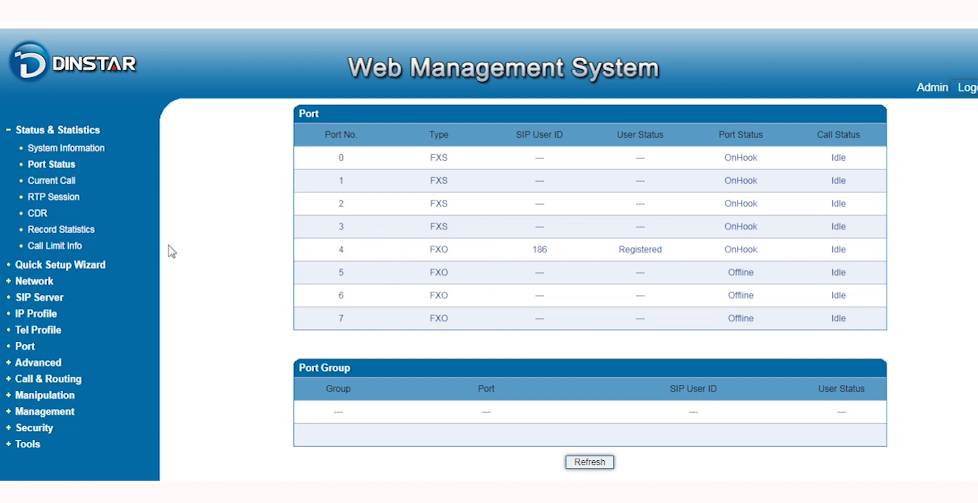
Review the gateway's SIP server settings and open the port 4 entry for modification to examine its account settings.
left_click(44, 299)
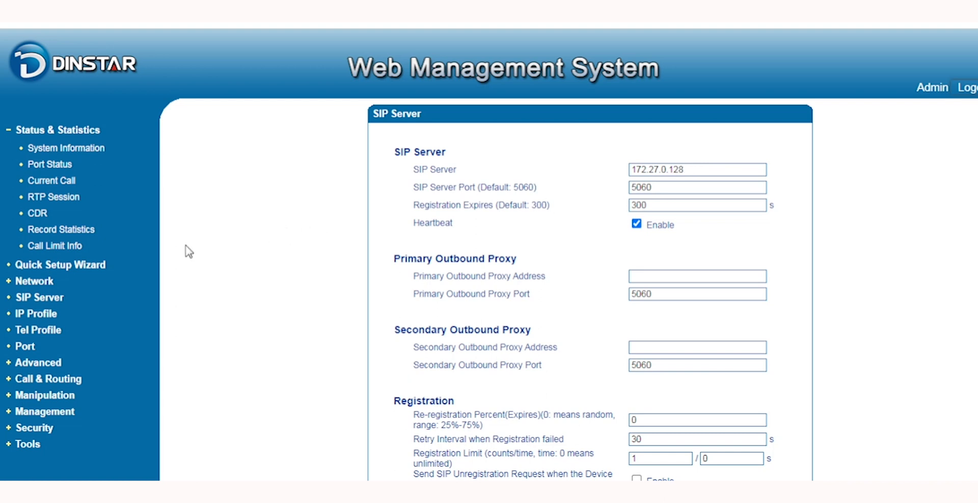
left_click(57, 380)
left_click(32, 229)
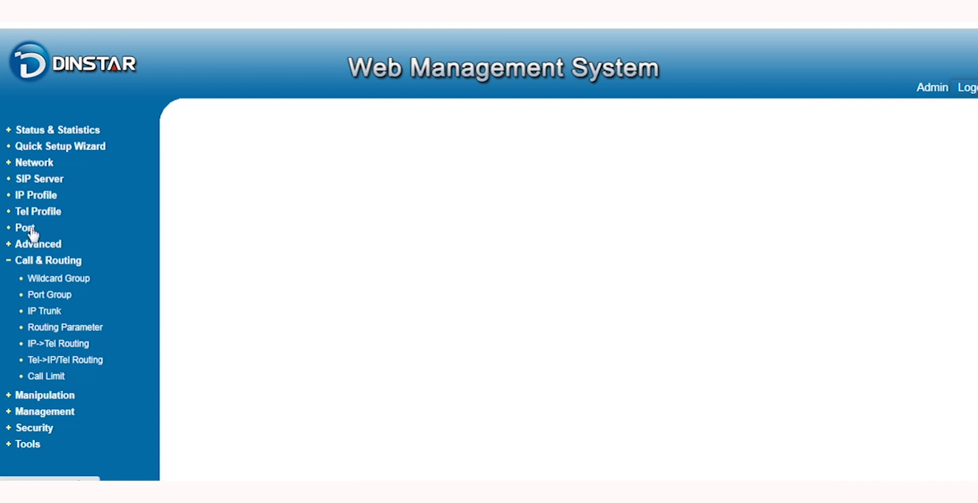
left_click(204, 158)
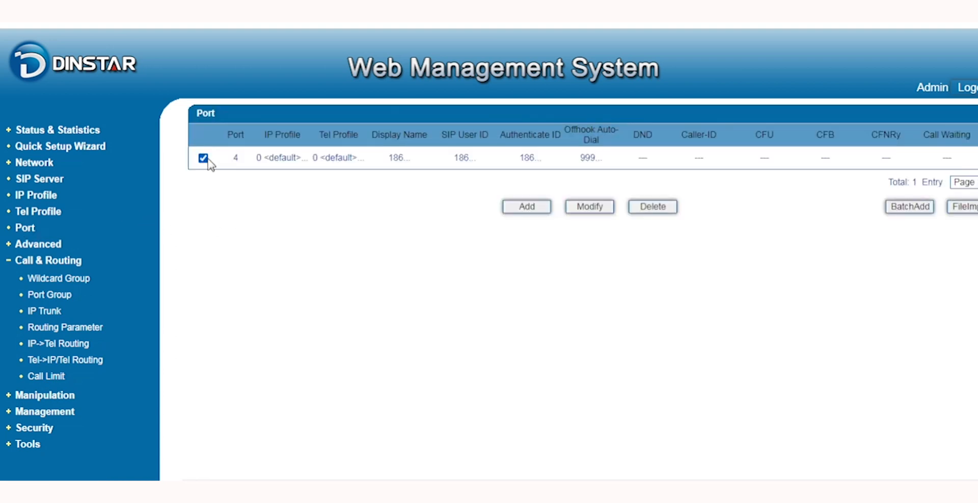
left_click(586, 208)
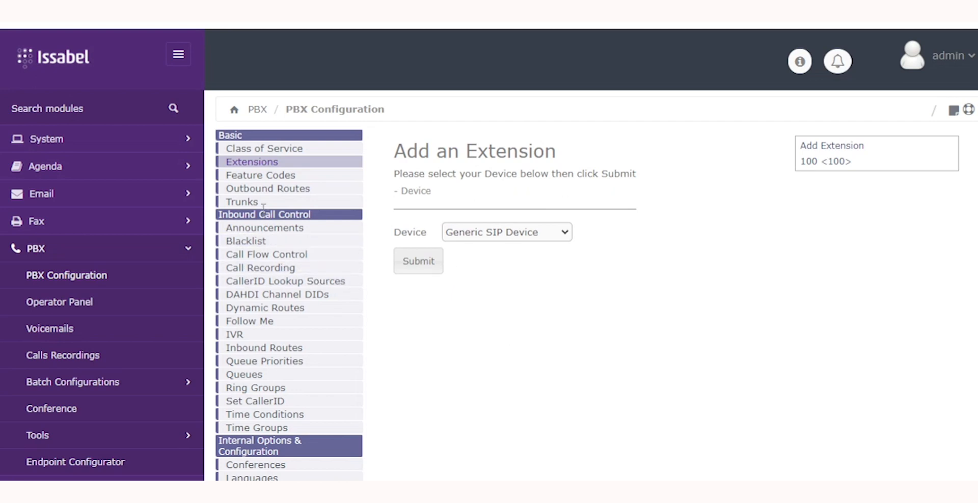
Switch back to Issabel and open the dinstar_gateway trunk to compare its peer details with the gateway port.
left_click(253, 204)
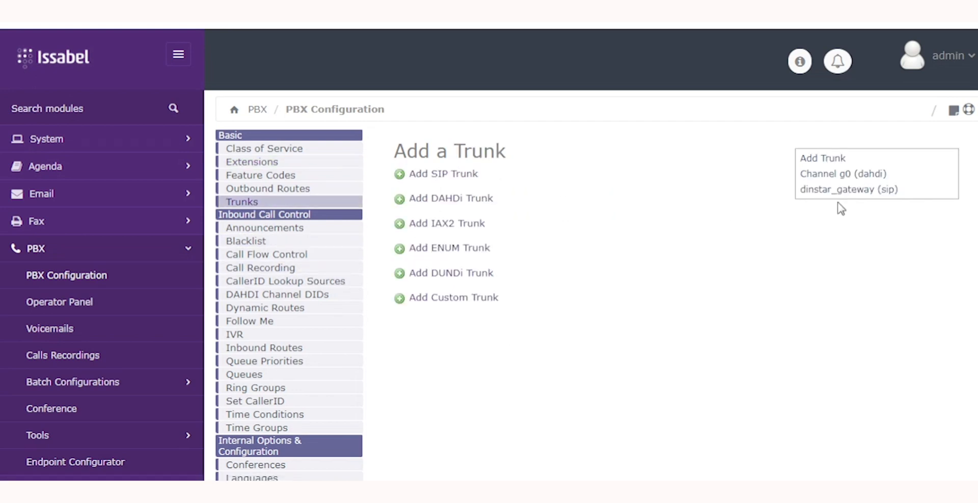
left_click(852, 196)
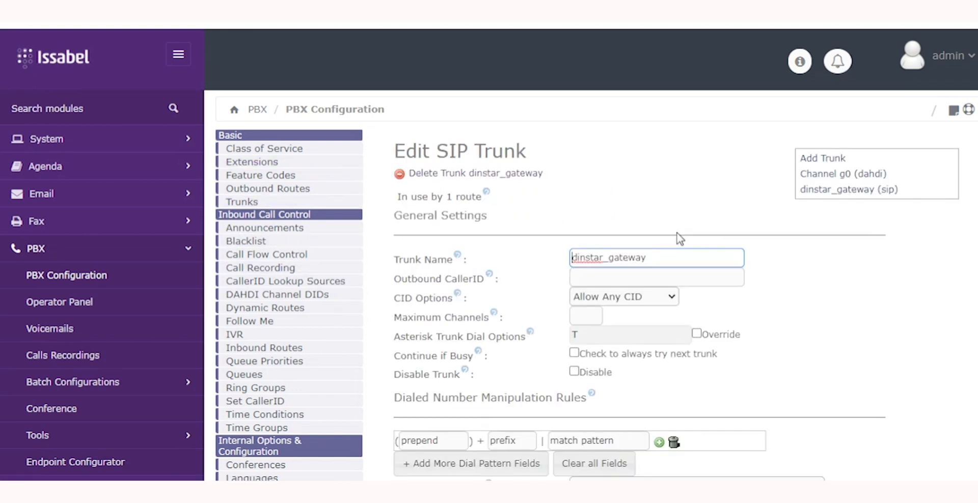
scroll(680, 235, "down", 3)
scroll(680, 240, "down", 3)
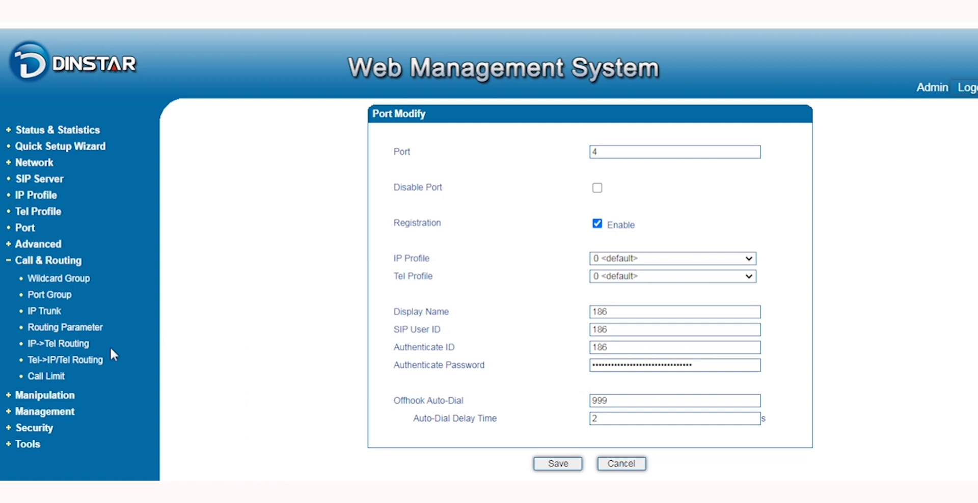
Switch to the Dinstar gateway and open the IP->Tel routing rule with index 127 to examine its source and destination.
left_click(73, 342)
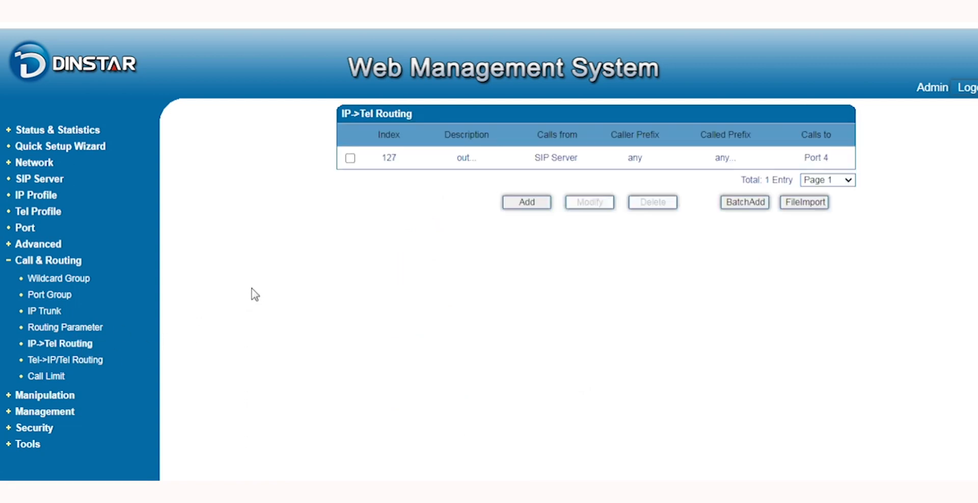
left_click(351, 158)
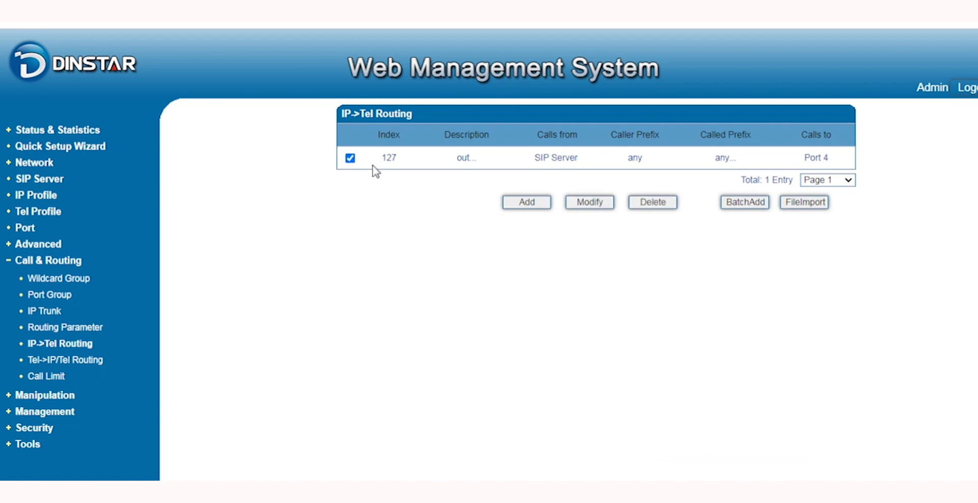
left_click(600, 206)
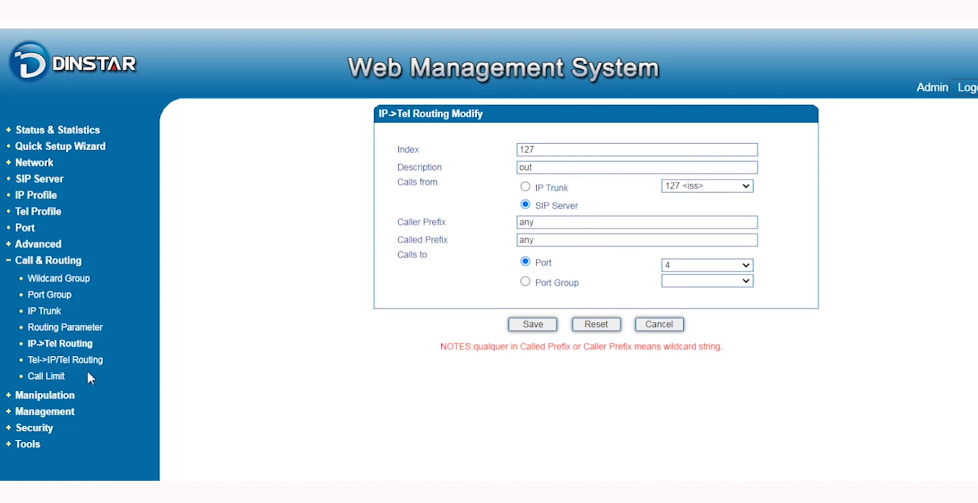
Open the Tel->IP/Tel routing rule with index 127 for modification to examine its settings.
left_click(76, 360)
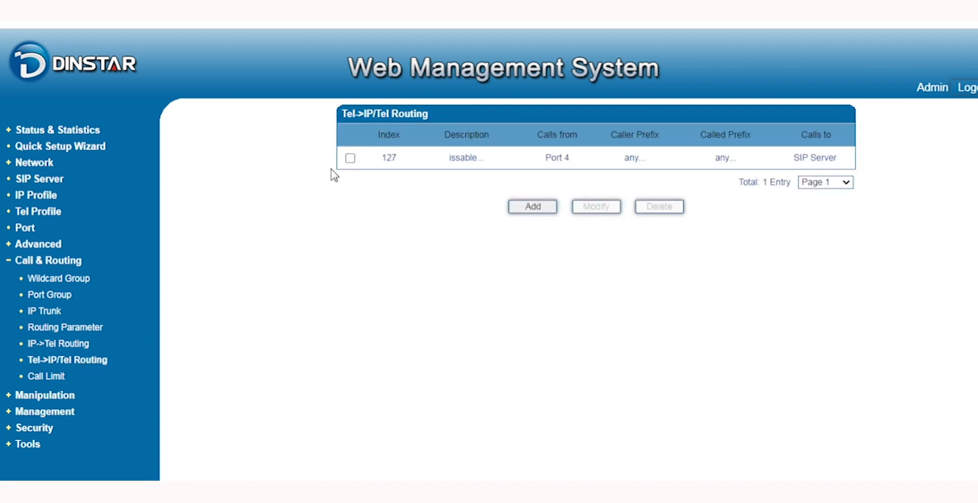
left_click(350, 158)
left_click(596, 207)
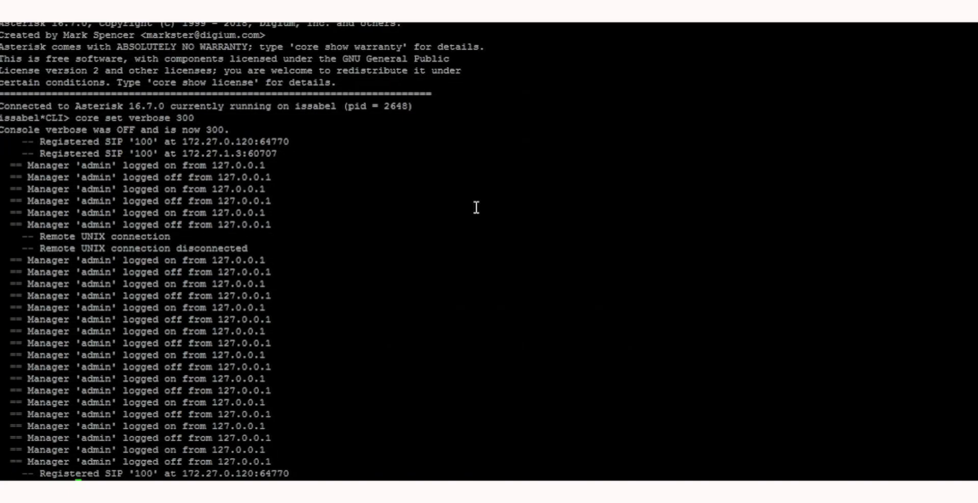
List the SIP peers and the SIP users in the Asterisk console with sip show peers and sip show users.
key("Return")
key("Return")
key("Return")
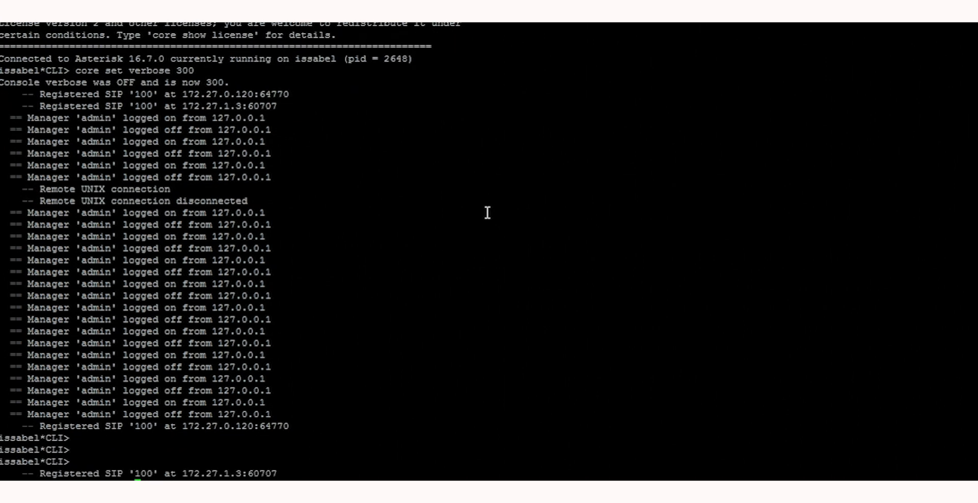
key("Tab")
type("peers")
key("Return")
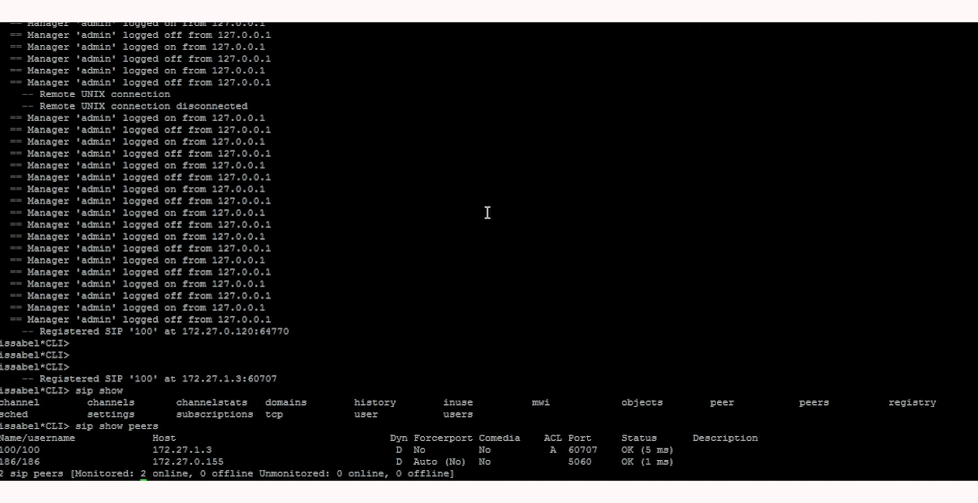
key("Return")
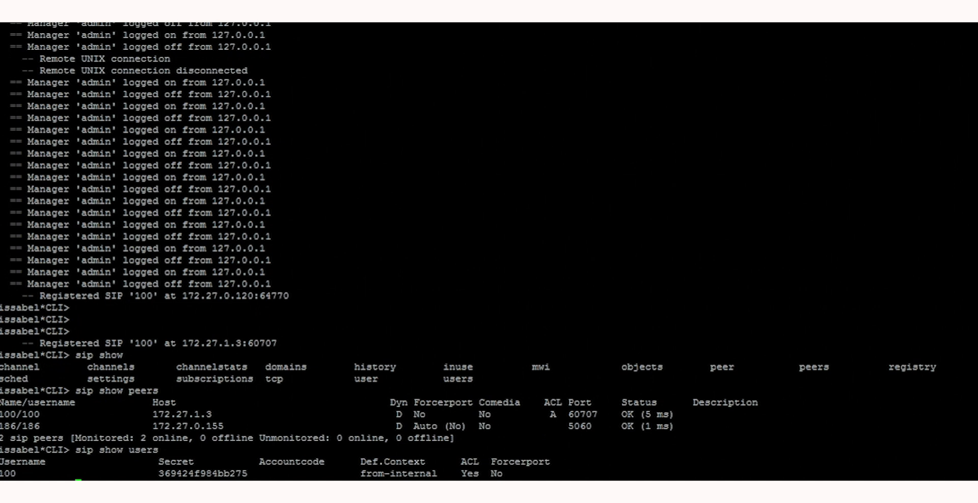
Switch to MicroSIP, make and end a test call to the first number in the dial history, and answer the incoming test call.
key("alt+Tab")
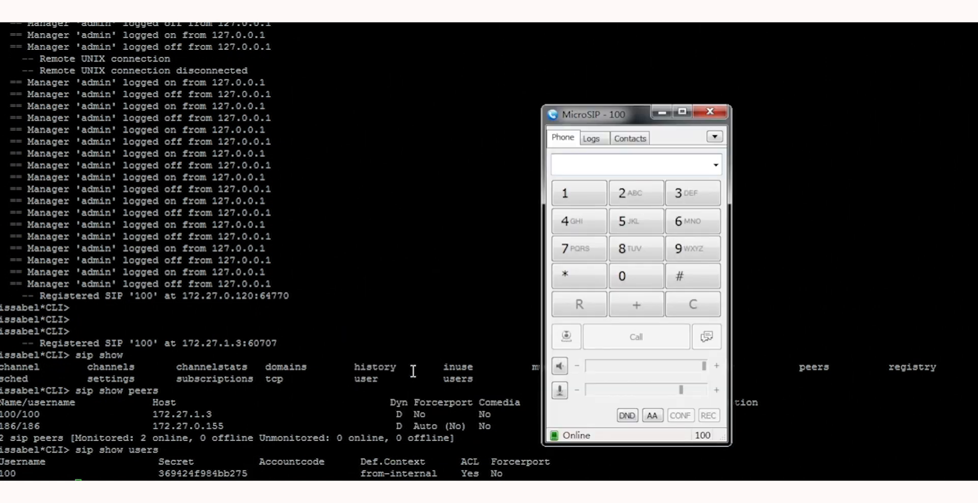
left_click(716, 165)
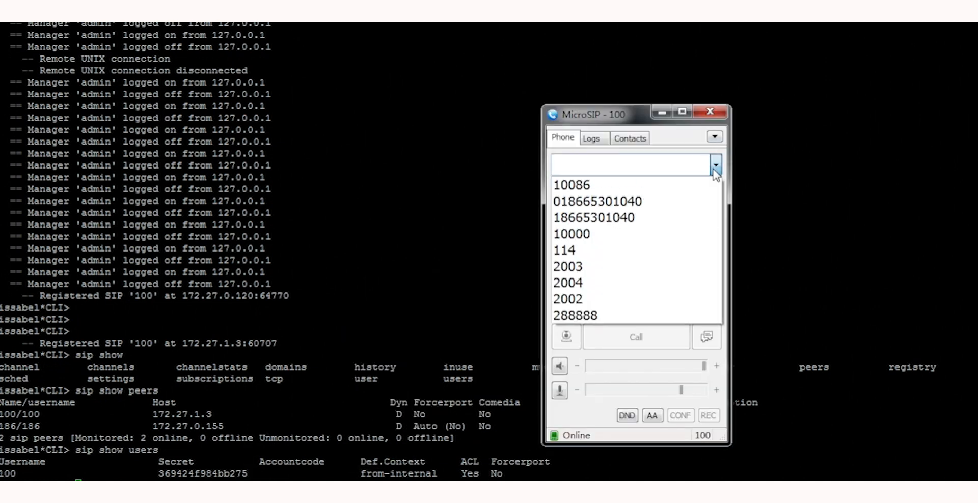
left_click(684, 184)
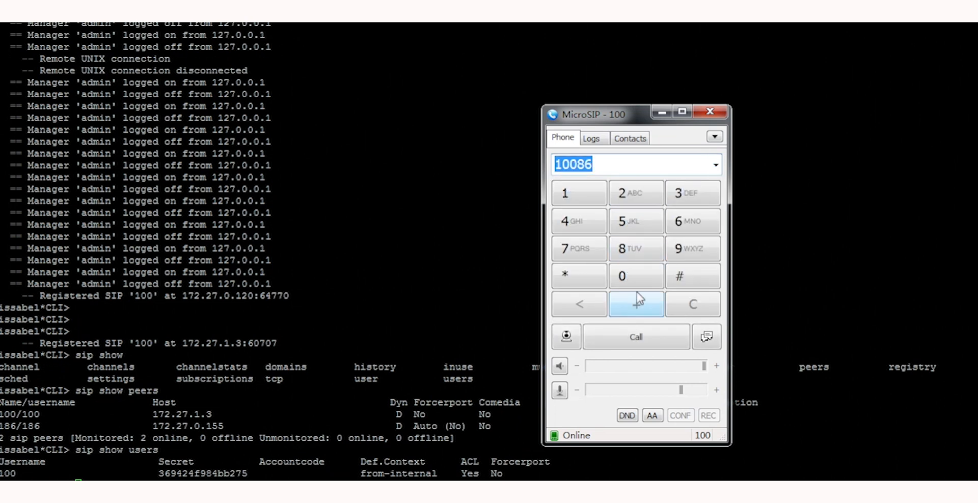
left_click(636, 339)
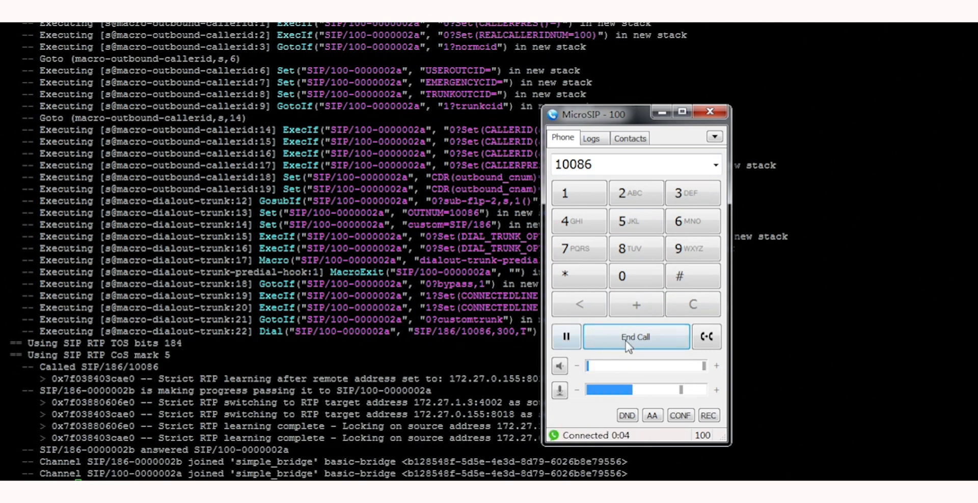
left_click(628, 346)
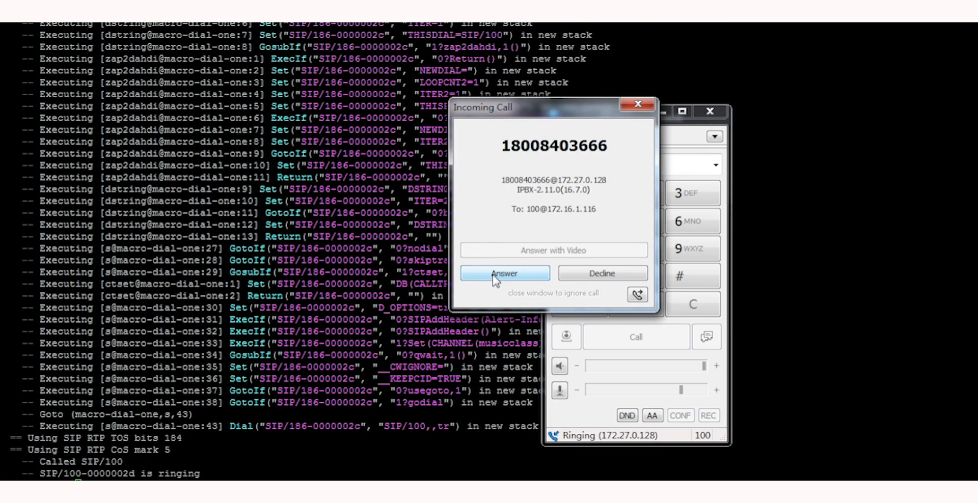
left_click(493, 274)
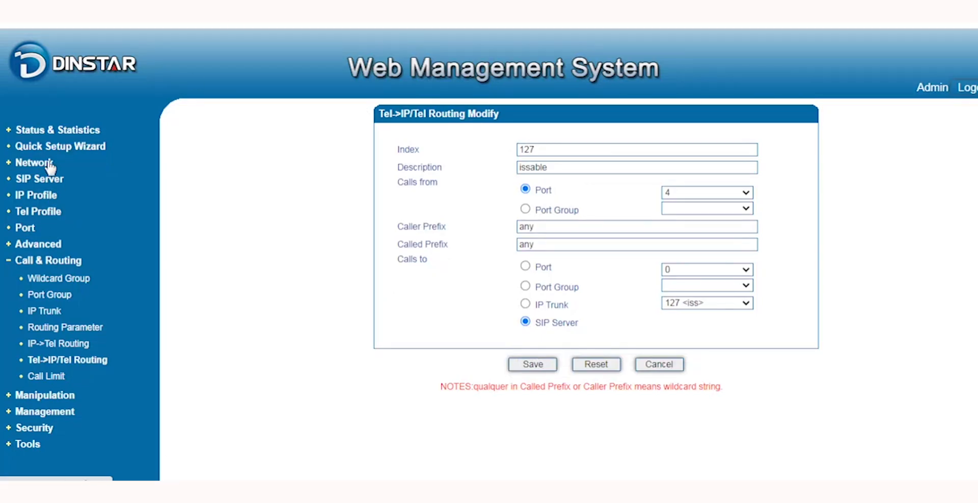
Switch to the Dinstar gateway and examine its current call, CDR, record statistics and RTP session pages for the test calls.
left_click(71, 131)
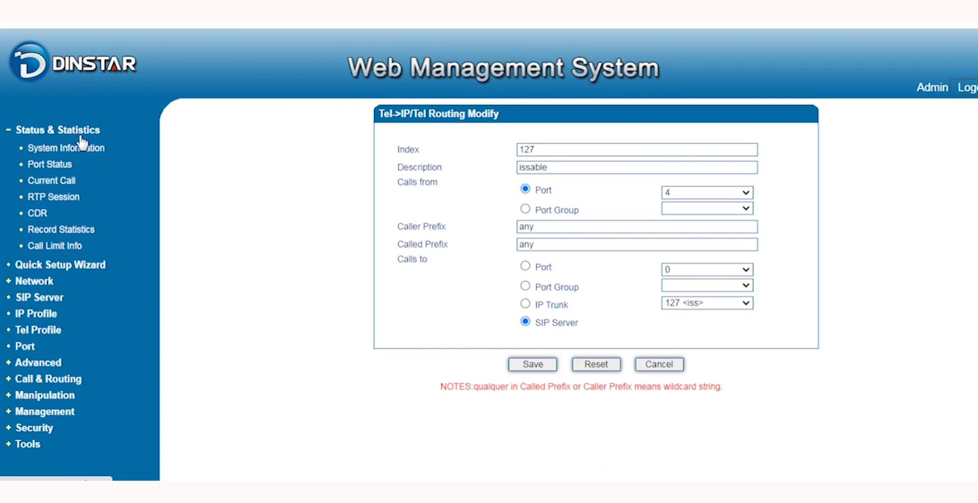
left_click(70, 182)
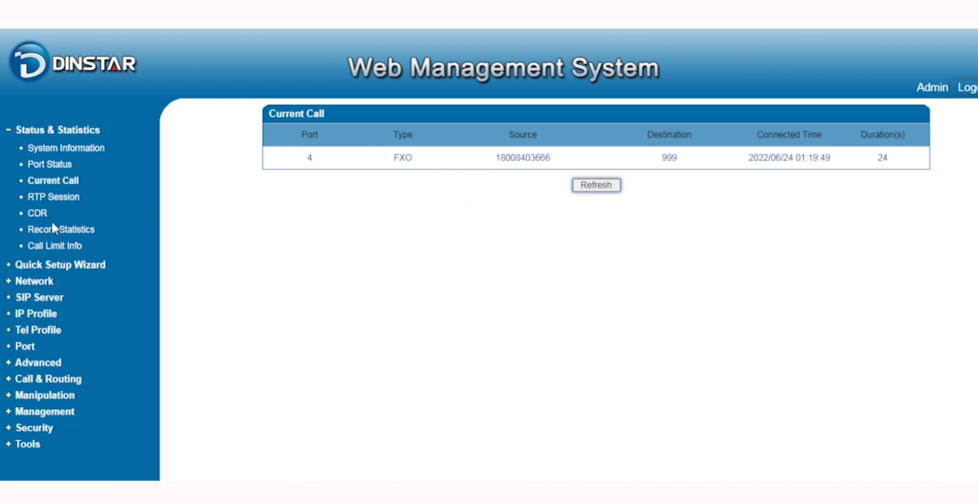
left_click(37, 212)
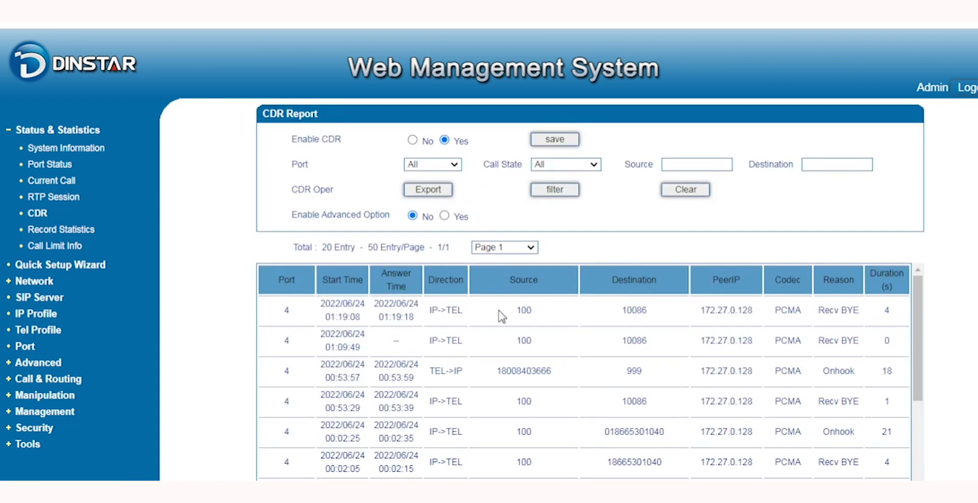
left_click(63, 229)
left_click(56, 197)
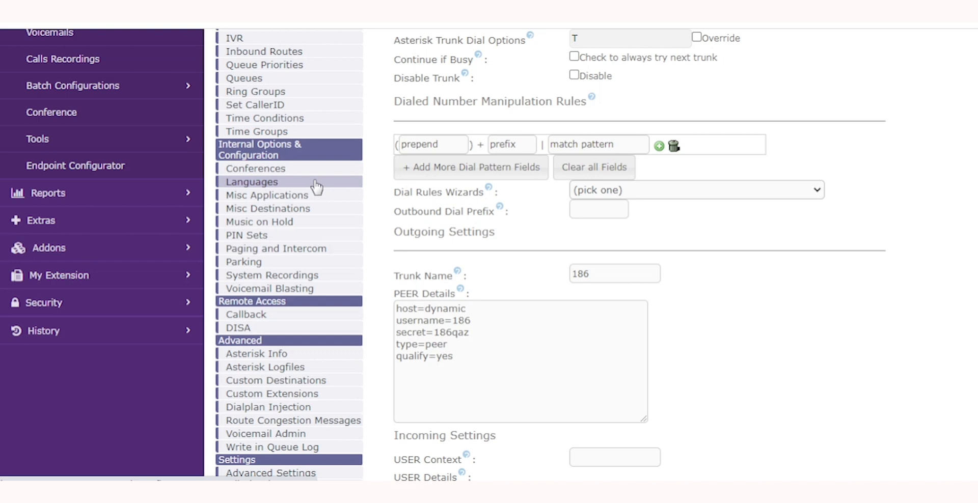
Switch to Issabel and open the CDR Report to examine the records of the test calls.
left_click(80, 202)
scroll(89, 186, "up", 2)
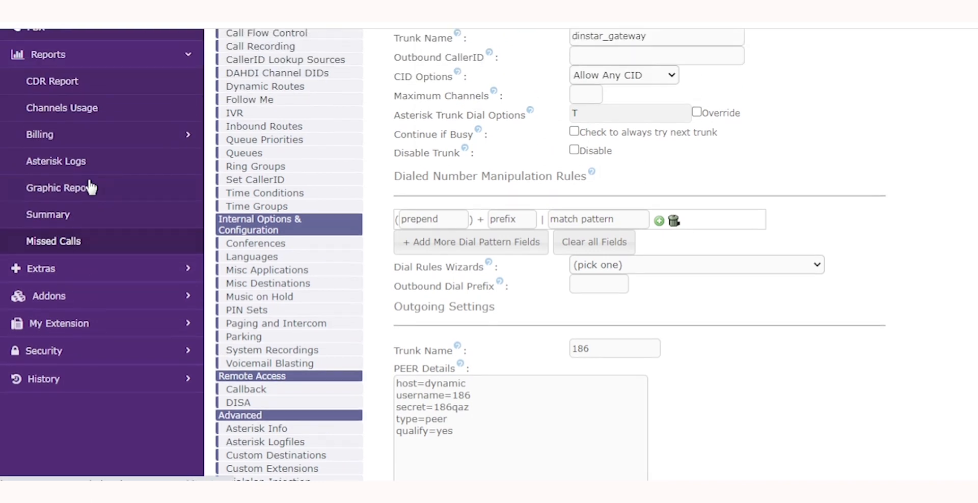
left_click(43, 87)
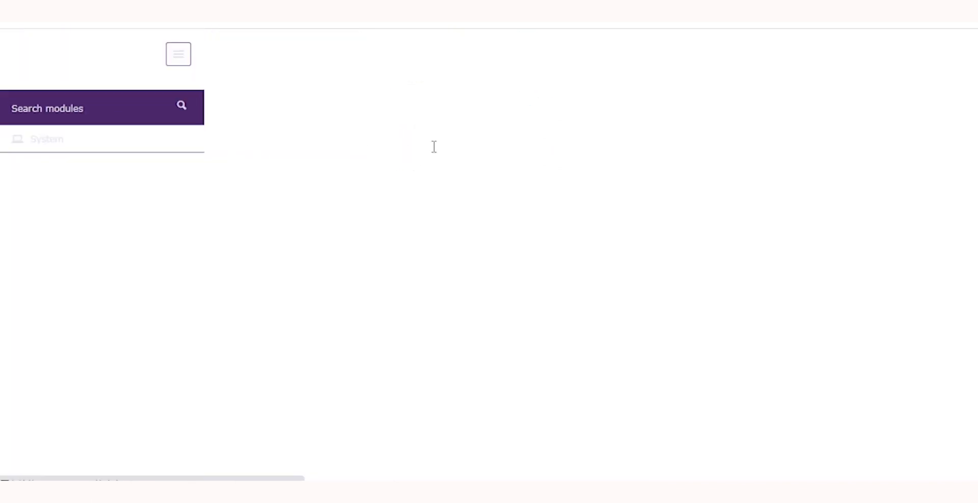
scroll(420, 190, "down", 2)
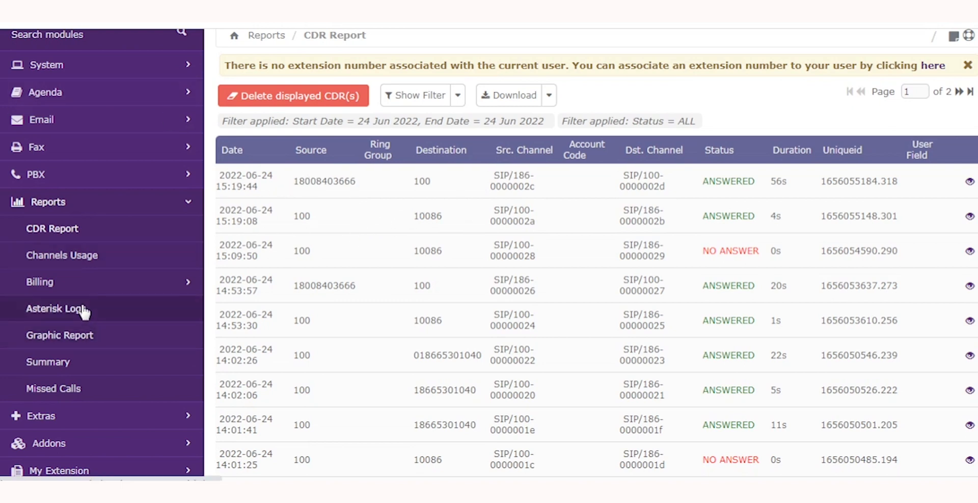
scroll(406, 235, "down", 5)
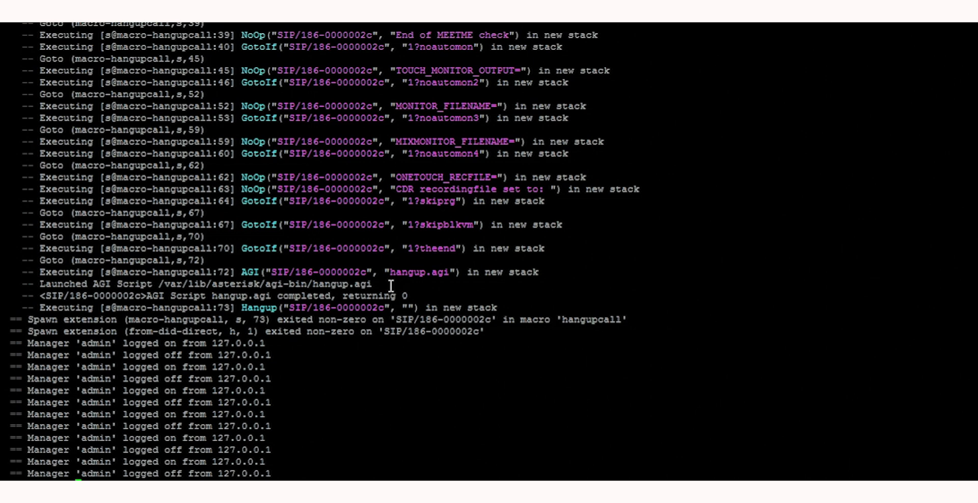
Switch back to the Asterisk console and review the verbose log of the incoming call from its DID routing to the hangup.
scroll(395, 283, "up", 15)
scroll(387, 281, "up", 15)
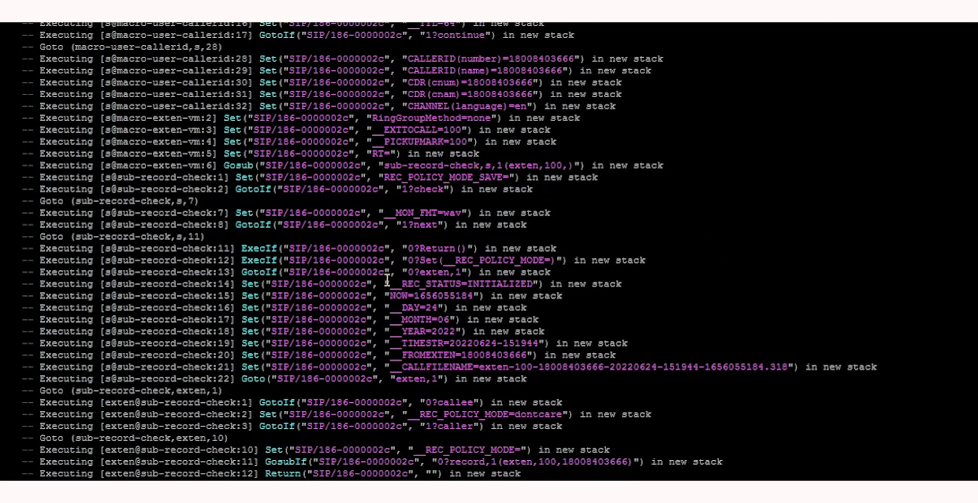
scroll(384, 275, "down", 20)
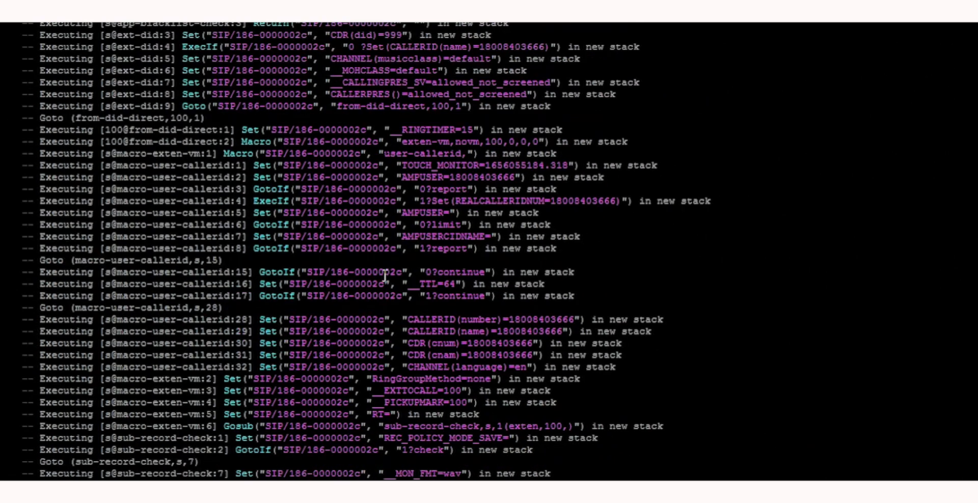
scroll(385, 272, "down", 20)
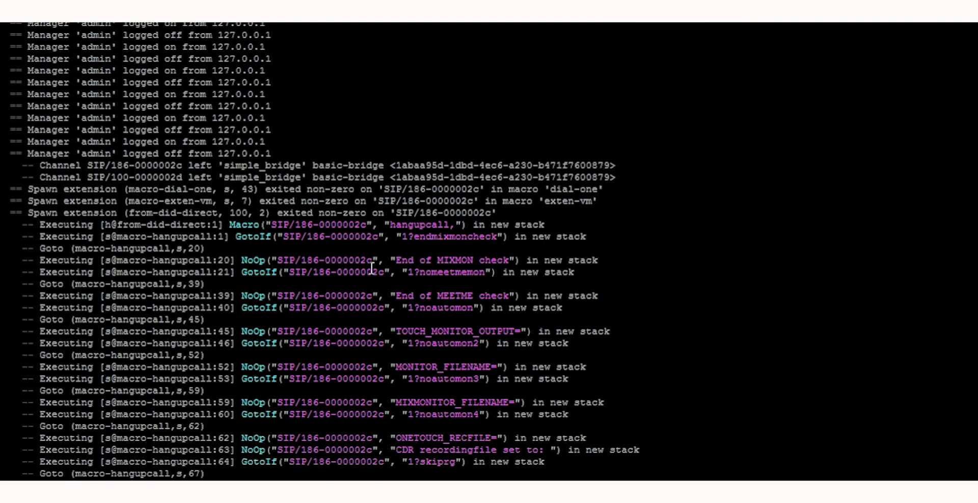
scroll(372, 268, "down", 7)
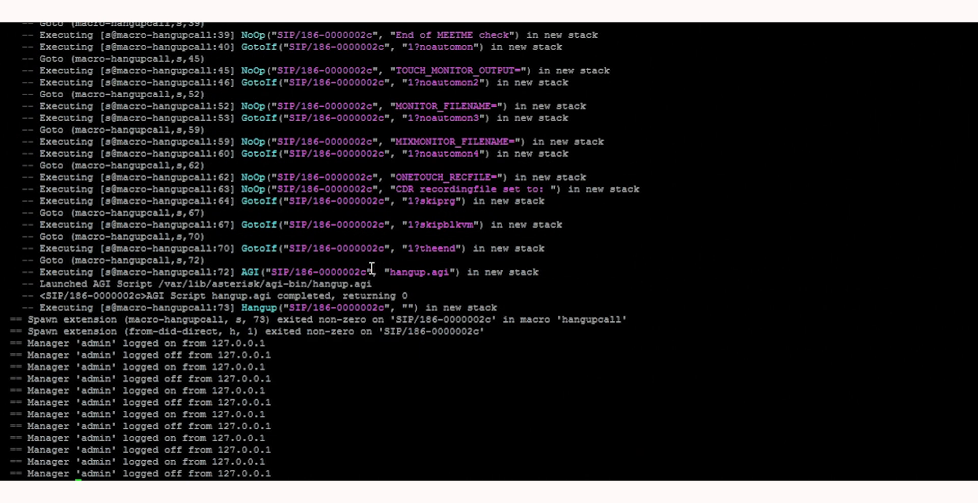